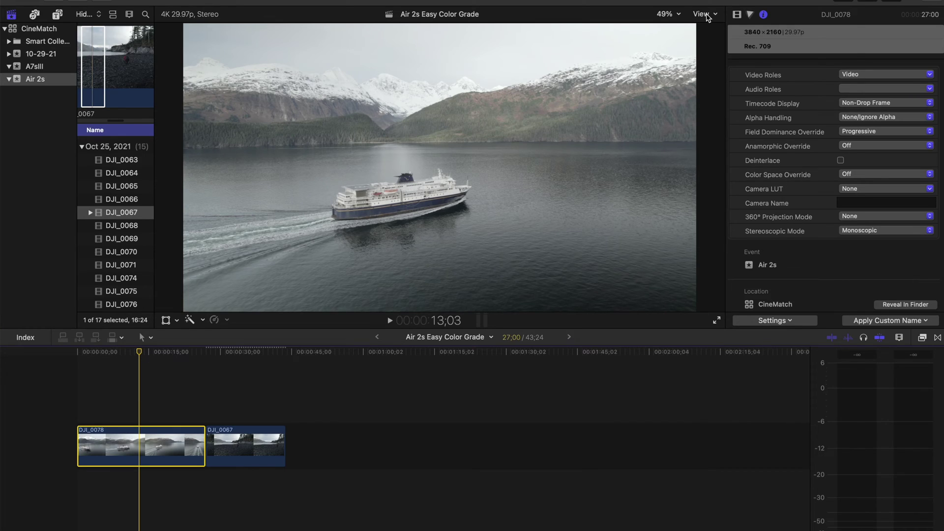
Show the video scopes beside the viewer and check the luma waveform on the beach clip DJI_0067
click(704, 14)
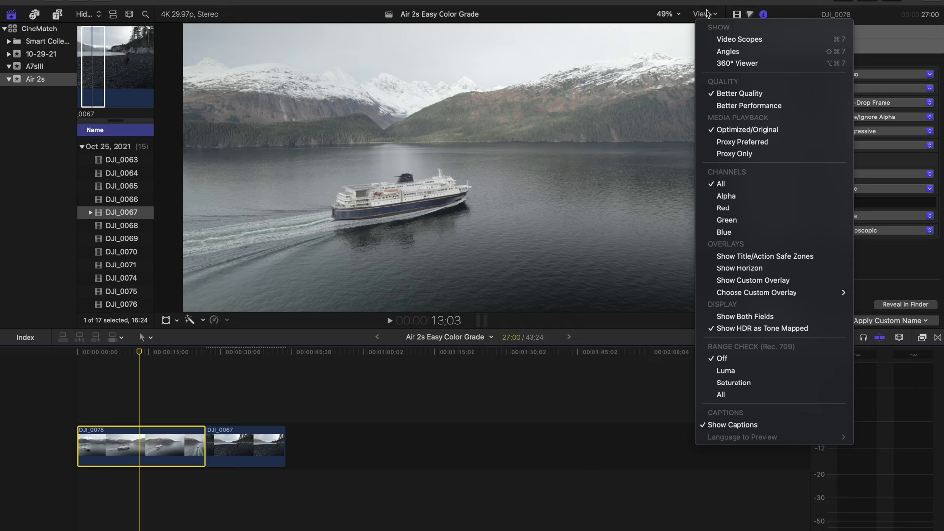
click(707, 13)
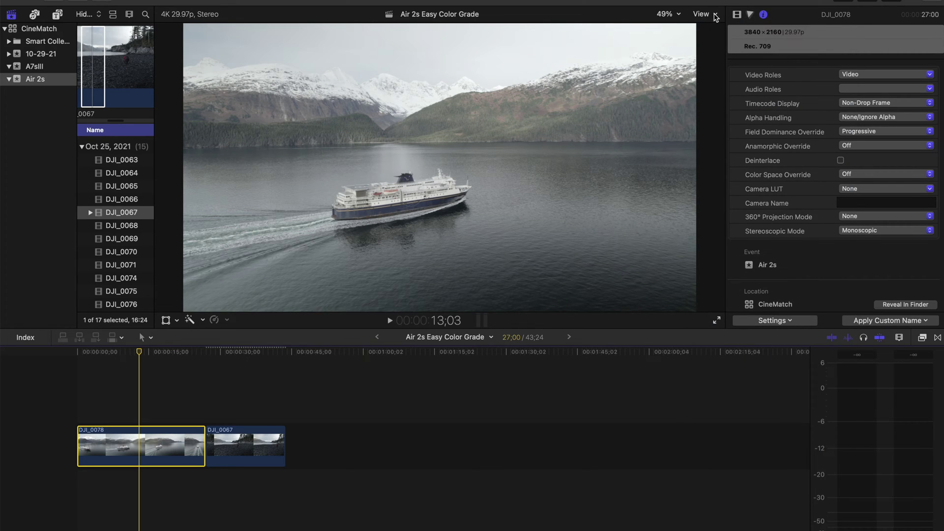
click(716, 15)
click(719, 36)
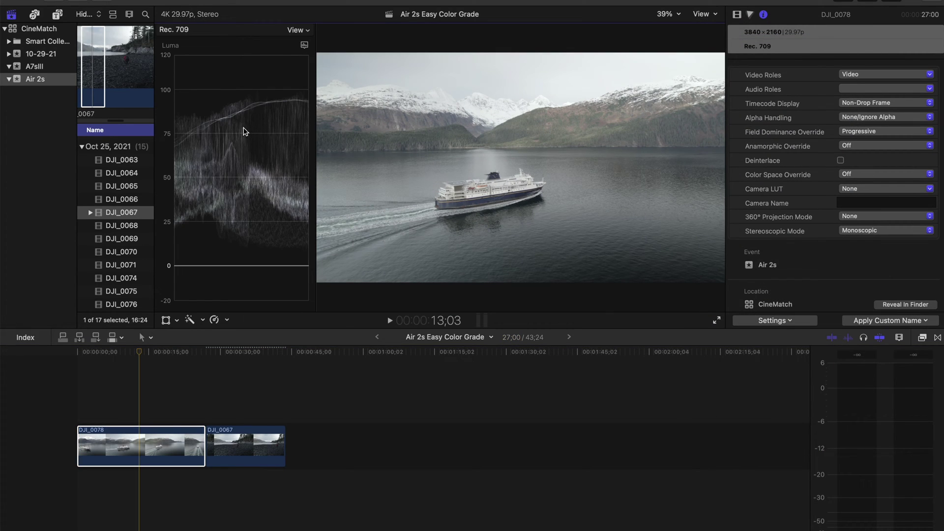
click(235, 372)
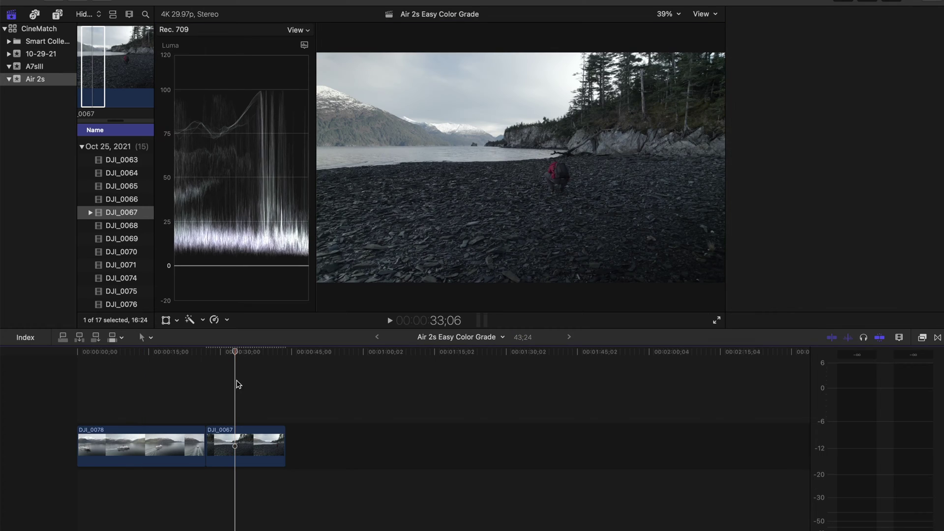
click(305, 45)
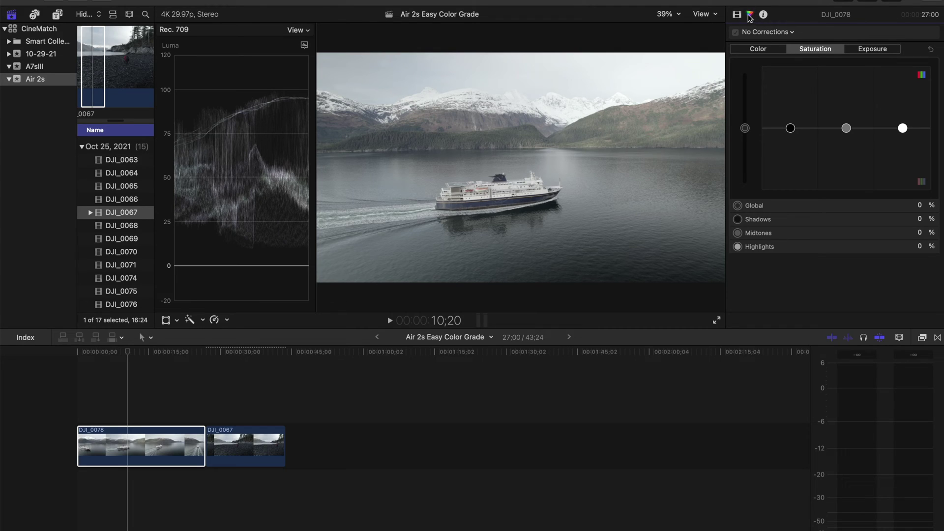
Set the Color Board exposure of DJI_0078 at the clip's start to Highlights 6%, Shadows -20% and Midtones -7%
click(755, 50)
click(811, 50)
click(868, 51)
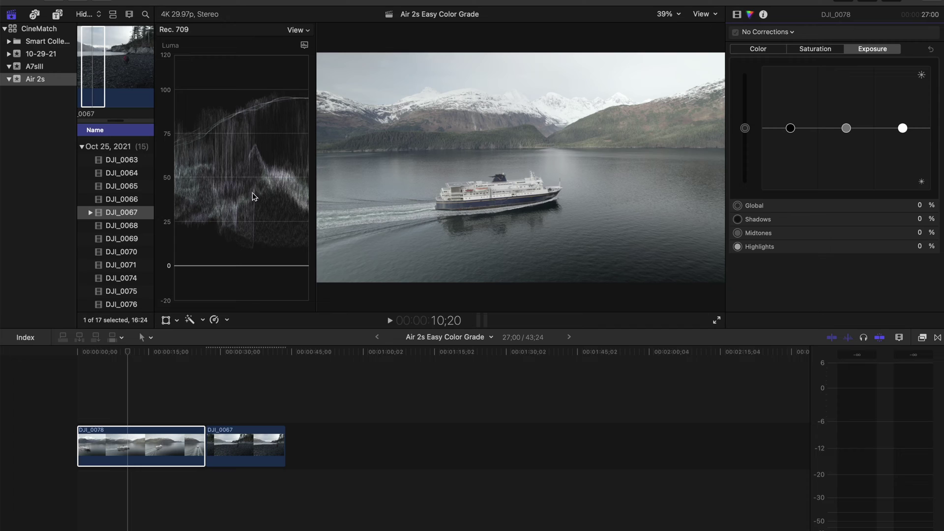
click(241, 265)
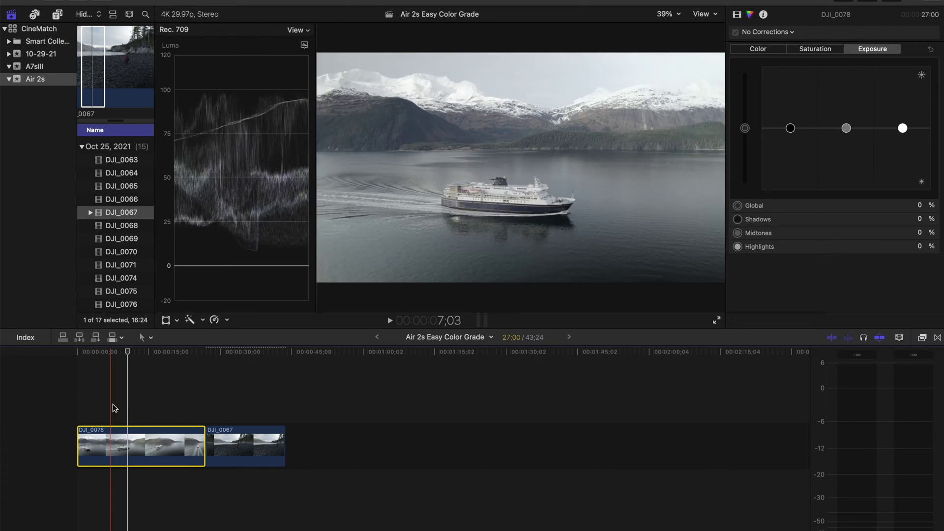
click(192, 408)
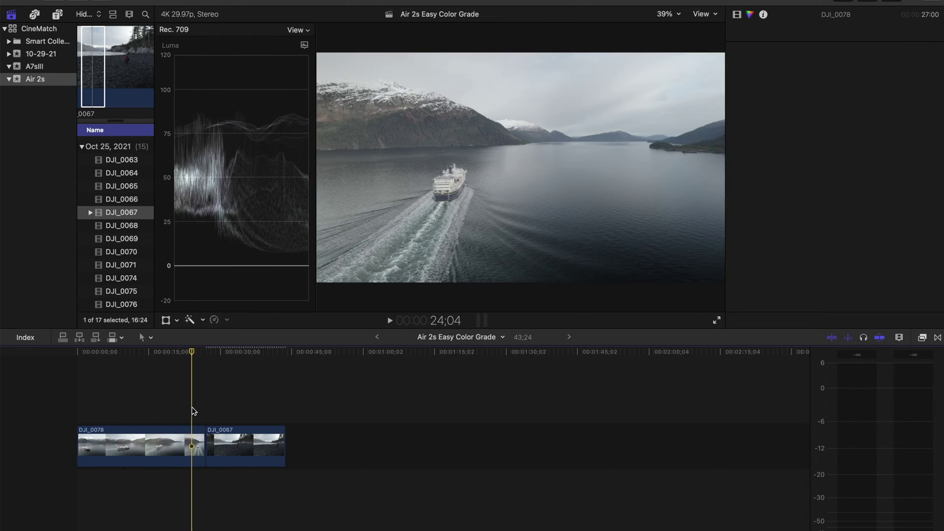
click(79, 408)
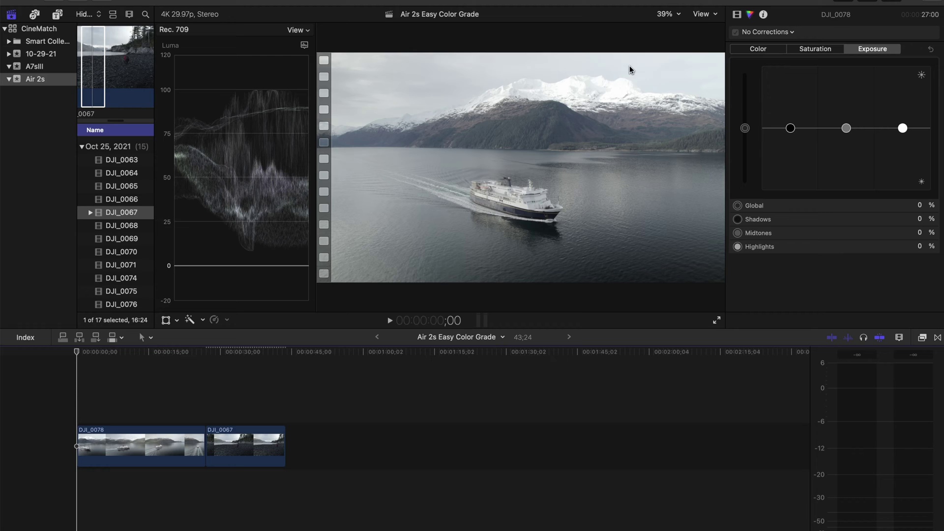
drag(903, 129, 903, 126)
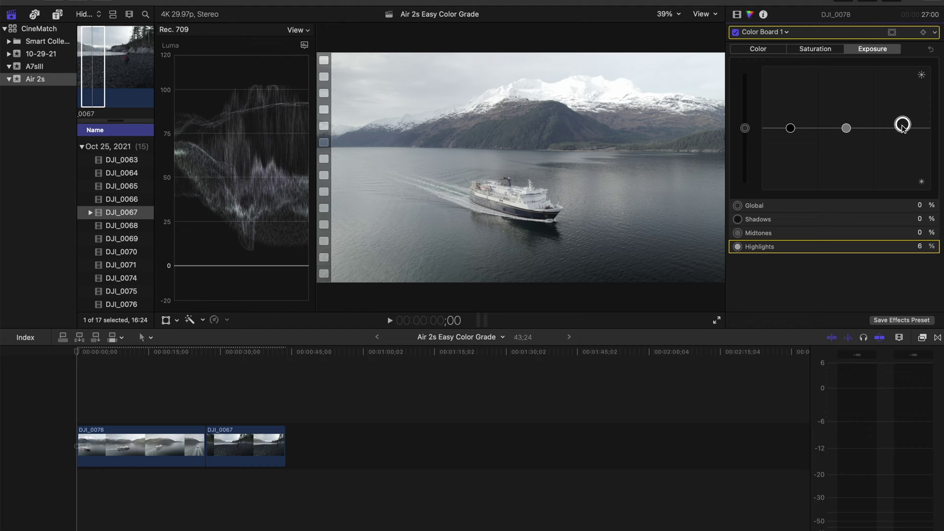
mouse_move(793, 133)
mouse_down()
mouse_move(786, 174)
mouse_move(782, 145)
mouse_up()
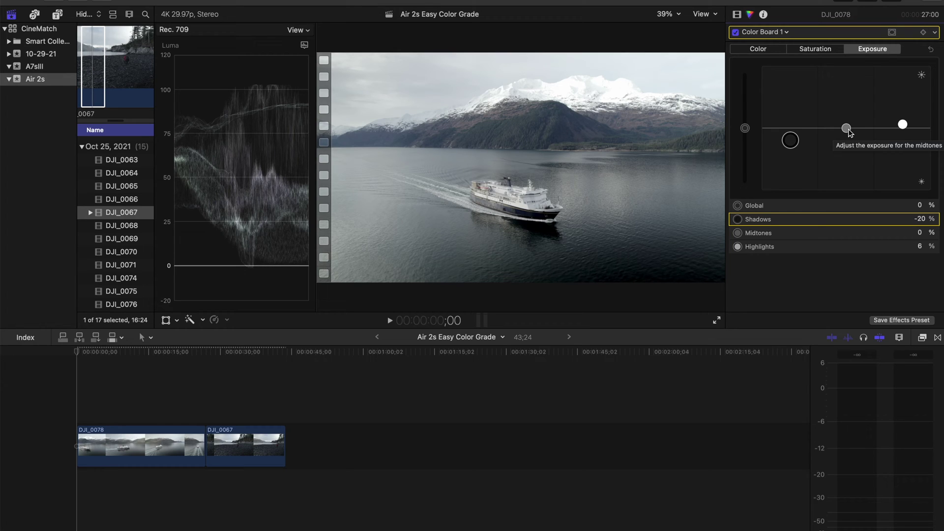
drag(849, 129, 851, 137)
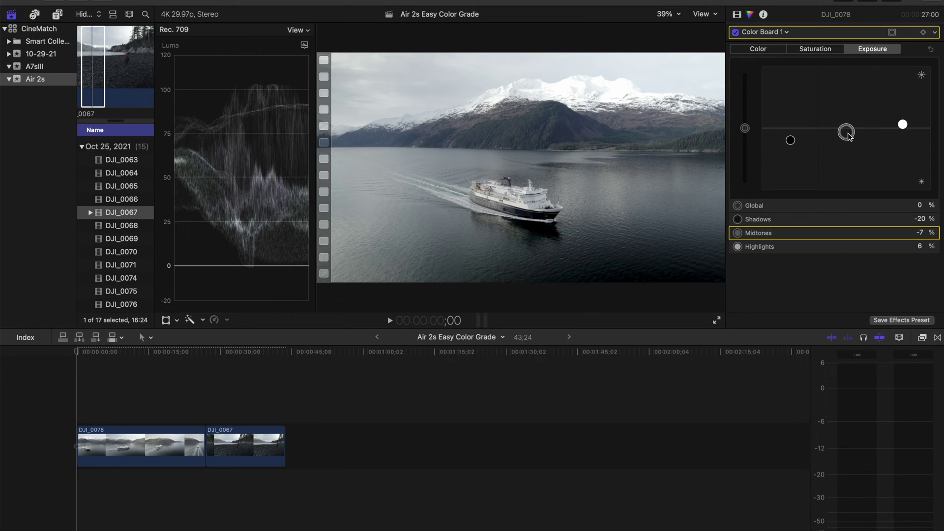
Switch to the saturation controls and compare the ferry shot with Color Board 1 disabled and enabled
click(811, 50)
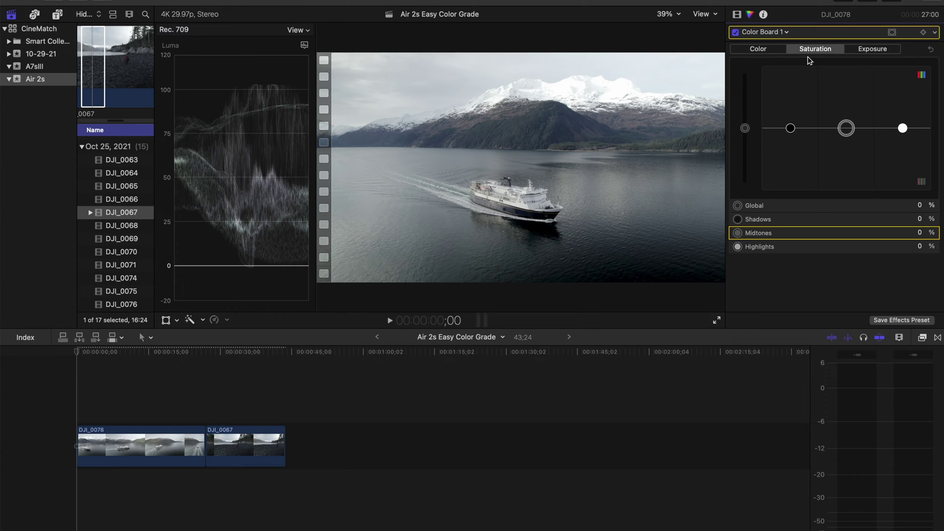
click(736, 33)
click(736, 32)
click(736, 32)
click(736, 33)
click(735, 33)
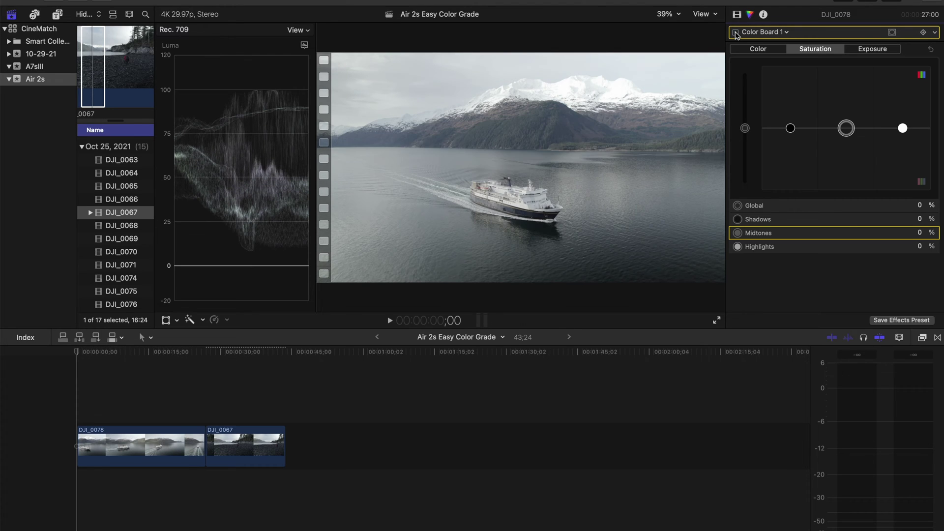
click(736, 32)
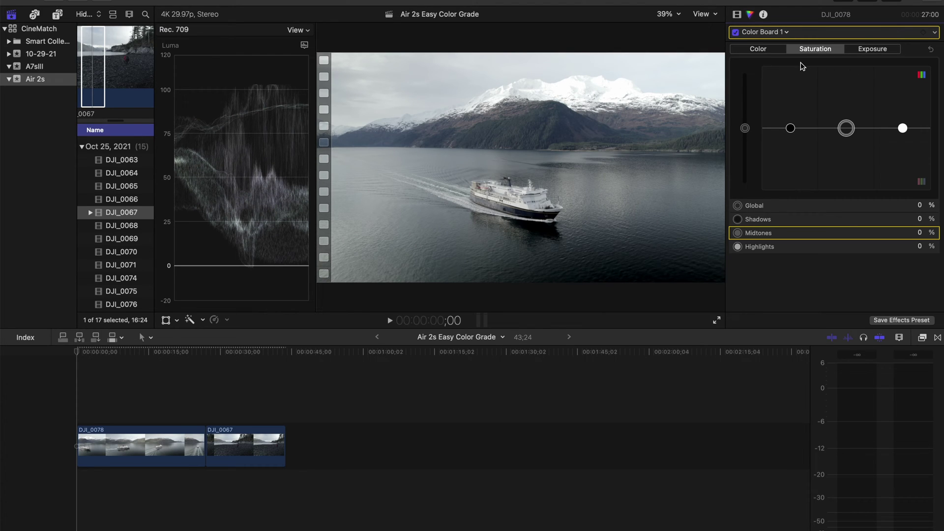
Set the global saturation of DJI_0078 to 70% and compare the grade off and on at about 6 seconds
drag(747, 128, 742, 89)
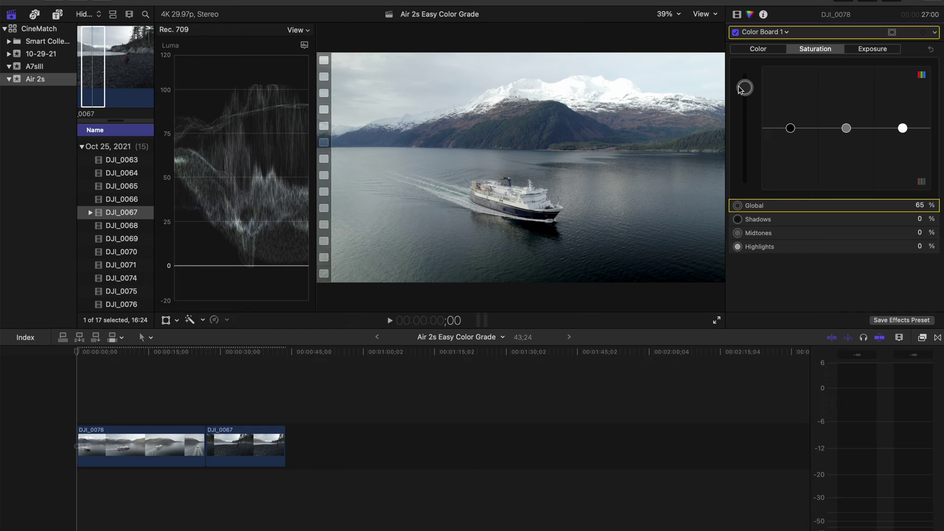
drag(741, 88, 743, 86)
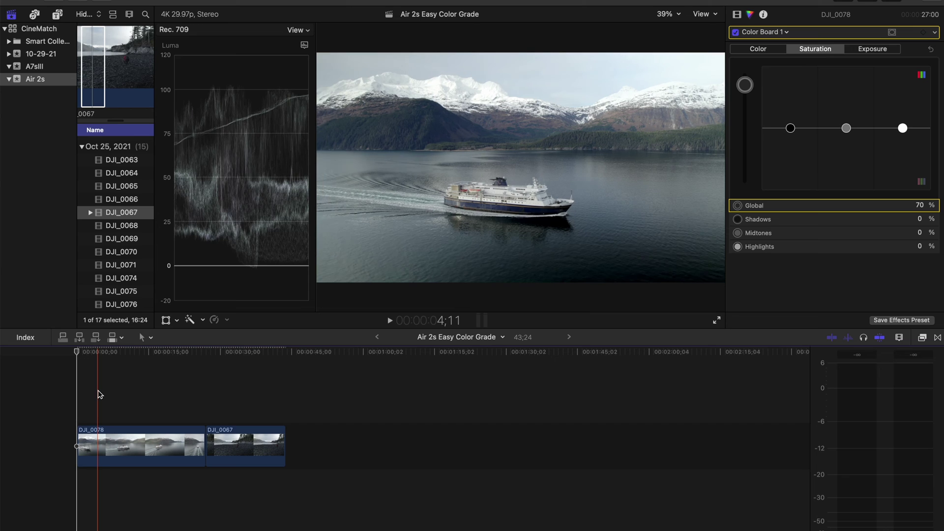
click(108, 394)
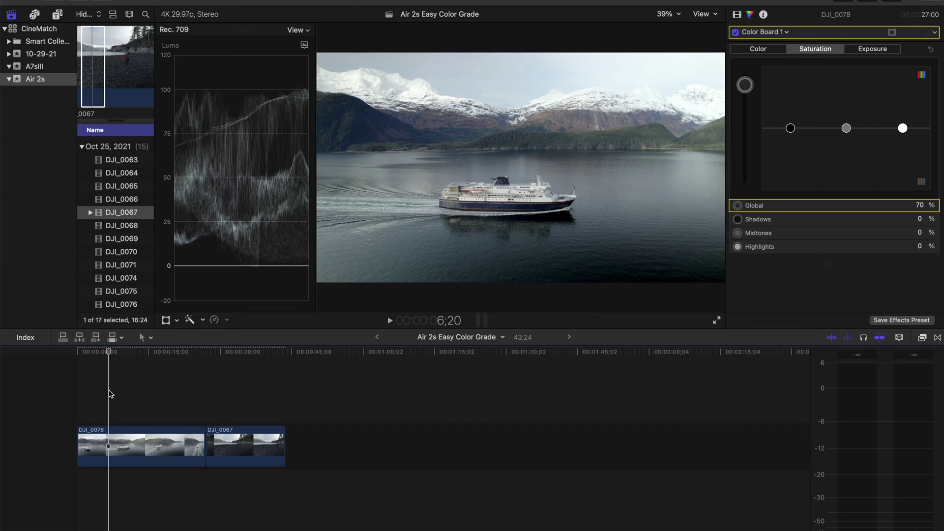
click(735, 33)
click(735, 32)
click(736, 33)
click(736, 33)
Set the Color Board exposure of the beach clip DJI_0067 to Highlights 7%, Shadows -6% and Midtones 7%
click(226, 410)
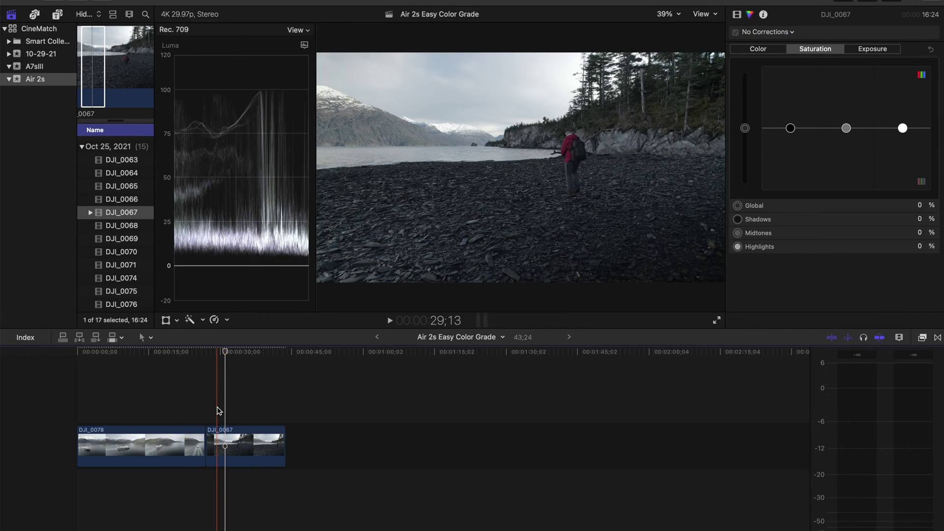
click(217, 440)
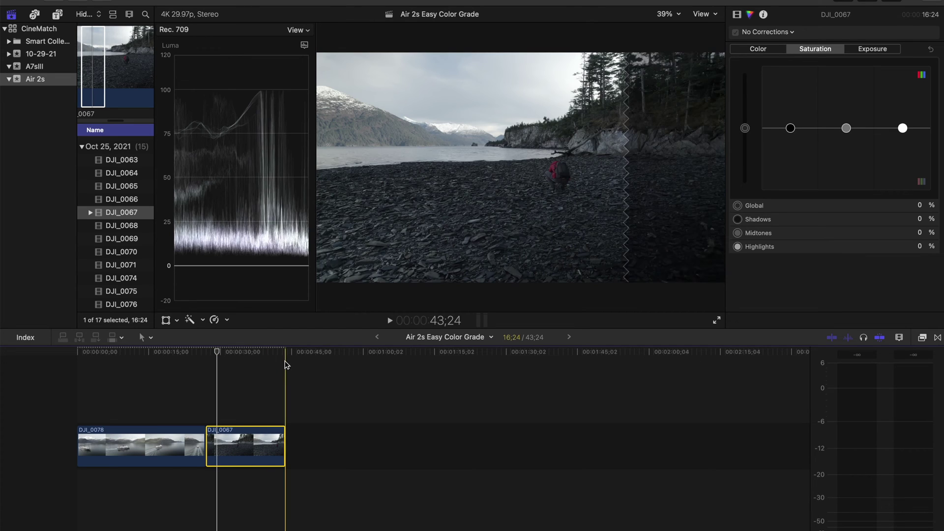
click(873, 51)
drag(903, 128, 905, 123)
drag(791, 128, 844, 127)
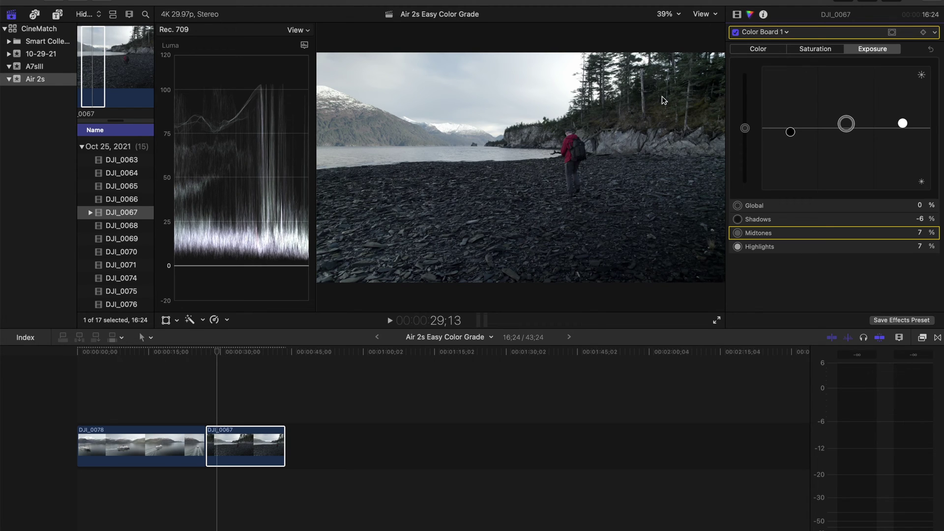
Set the global saturation of DJI_0067 to 70%
click(811, 50)
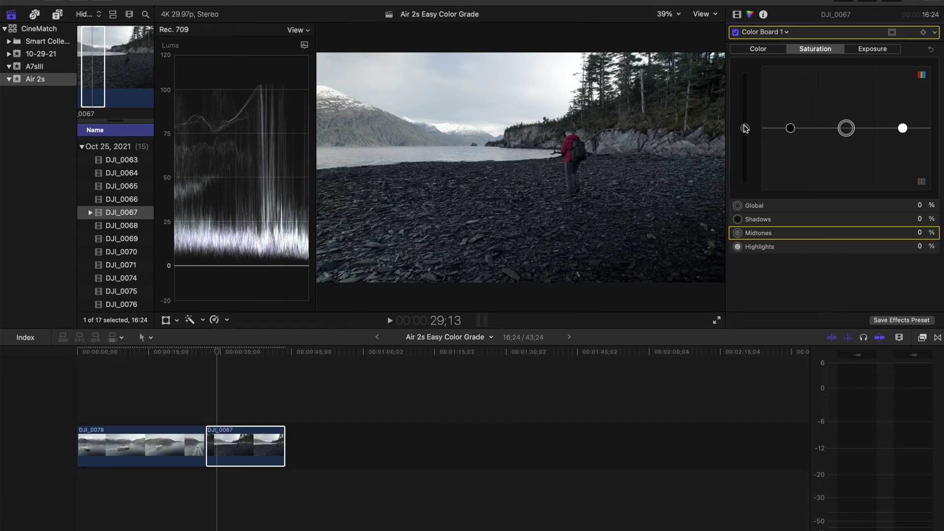
drag(745, 129, 744, 69)
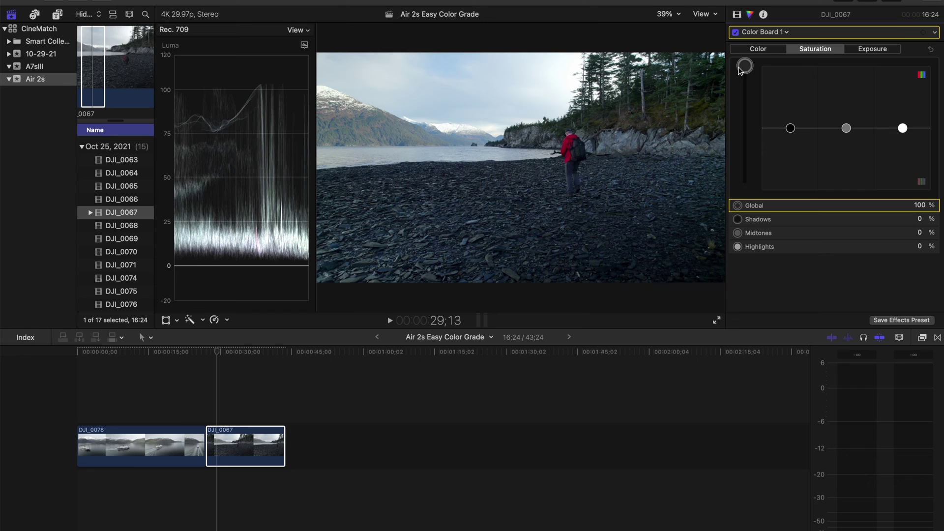
drag(744, 66, 742, 86)
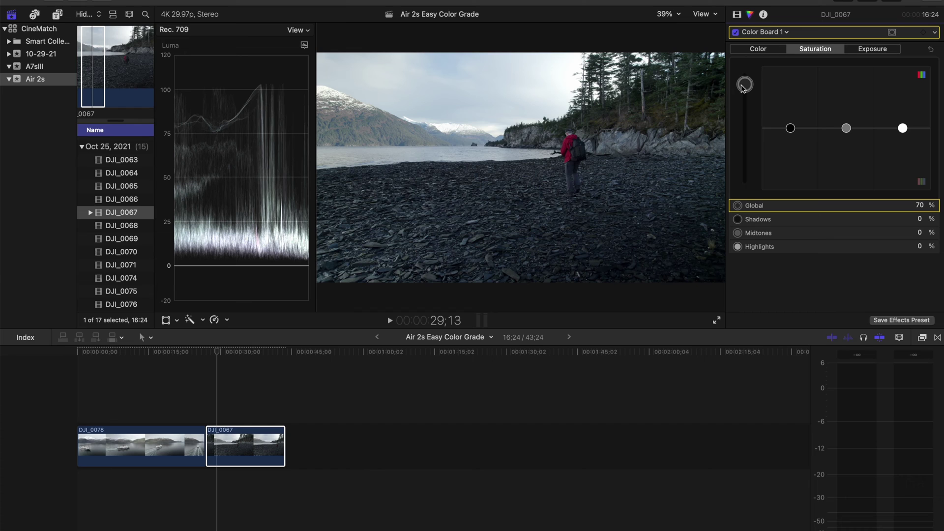